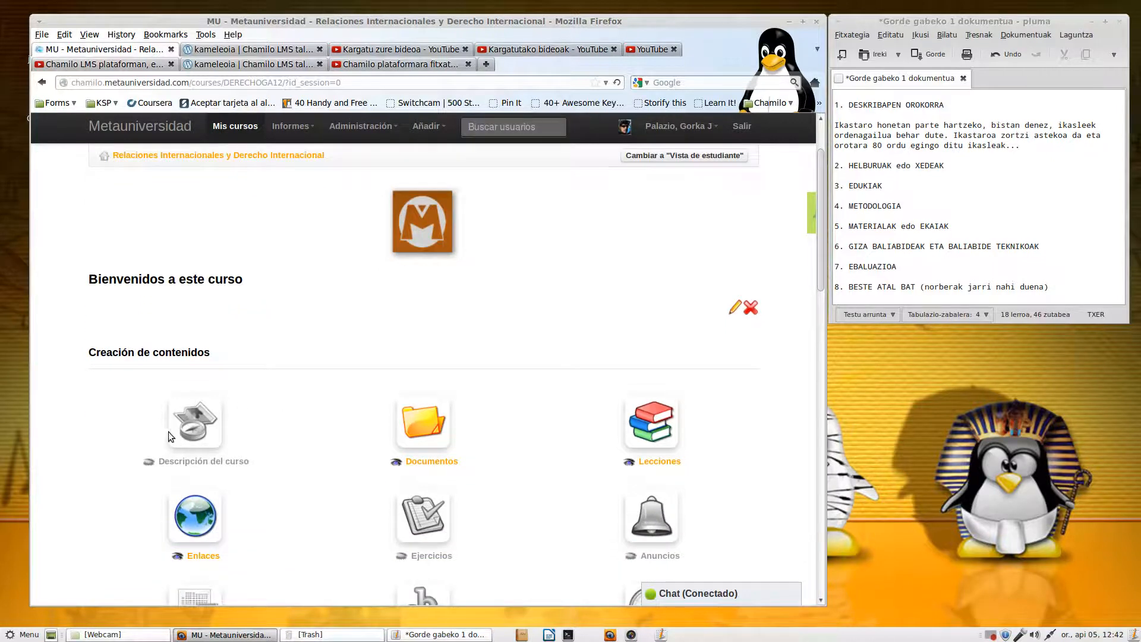
- Make the "Descripción del curso" tool visible on the course home page and open it
left_click(149, 462)
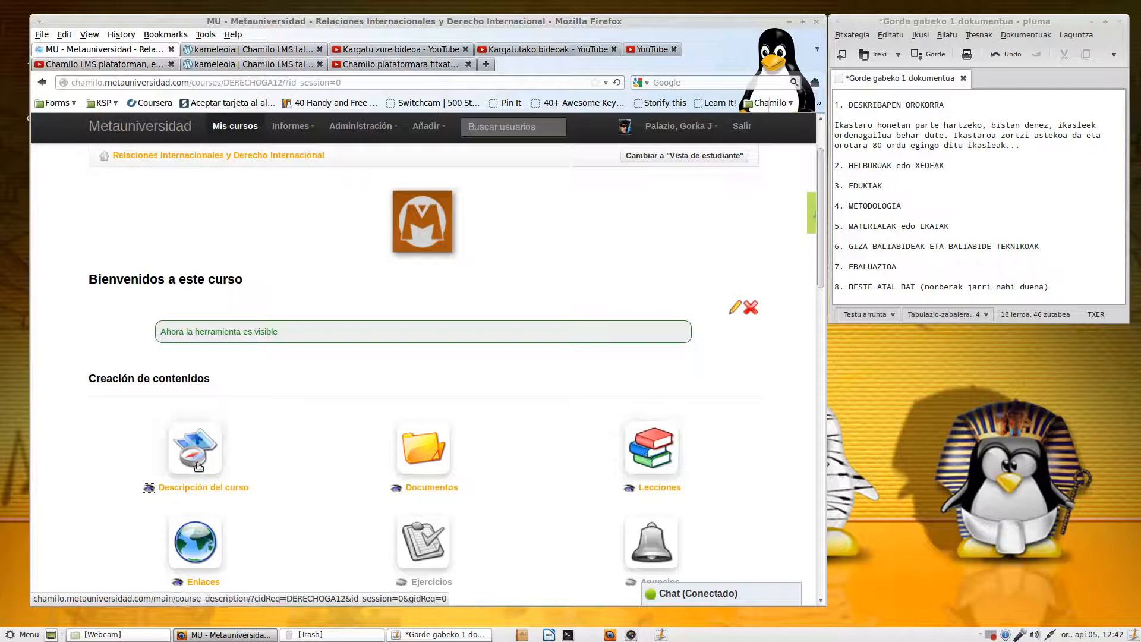
scroll(308, 448, "down", 1)
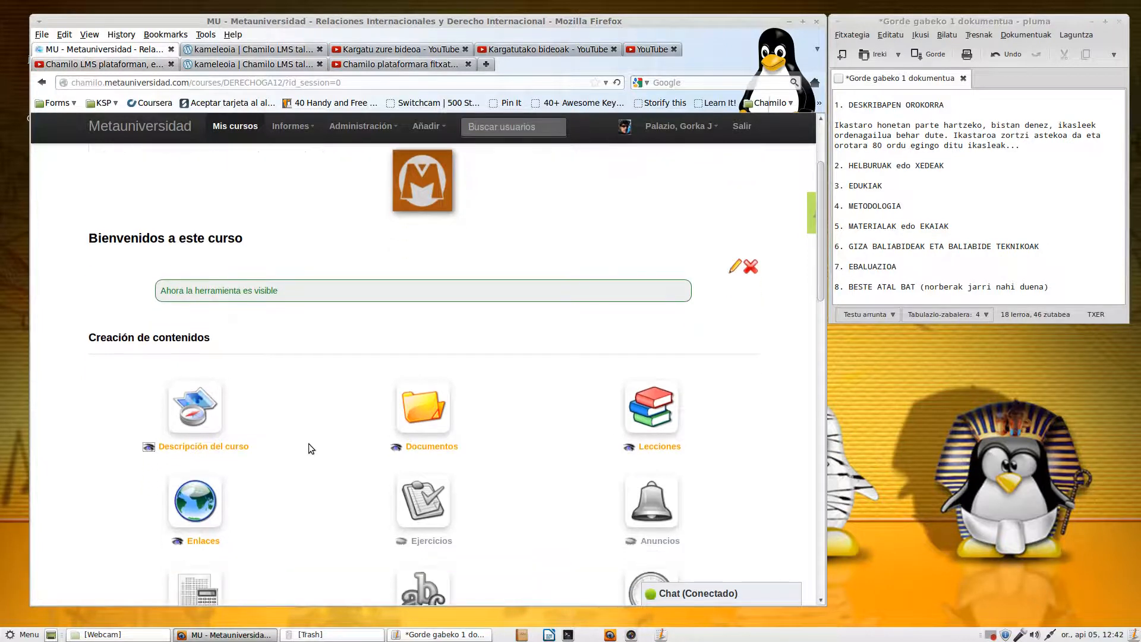
scroll(309, 448, "down", 1)
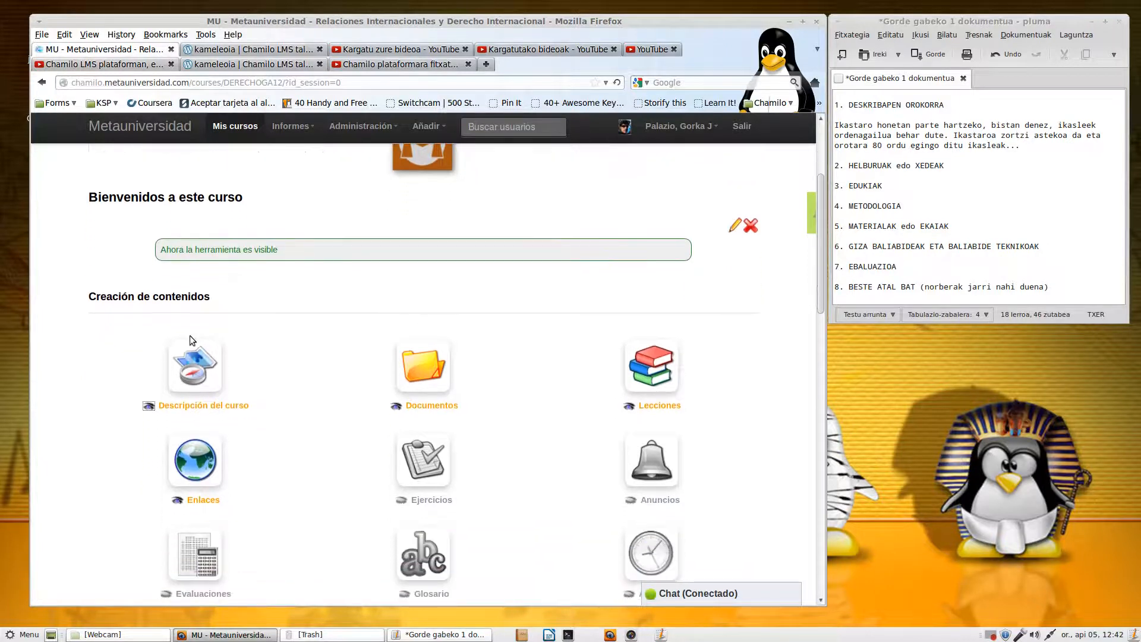
left_click(201, 371)
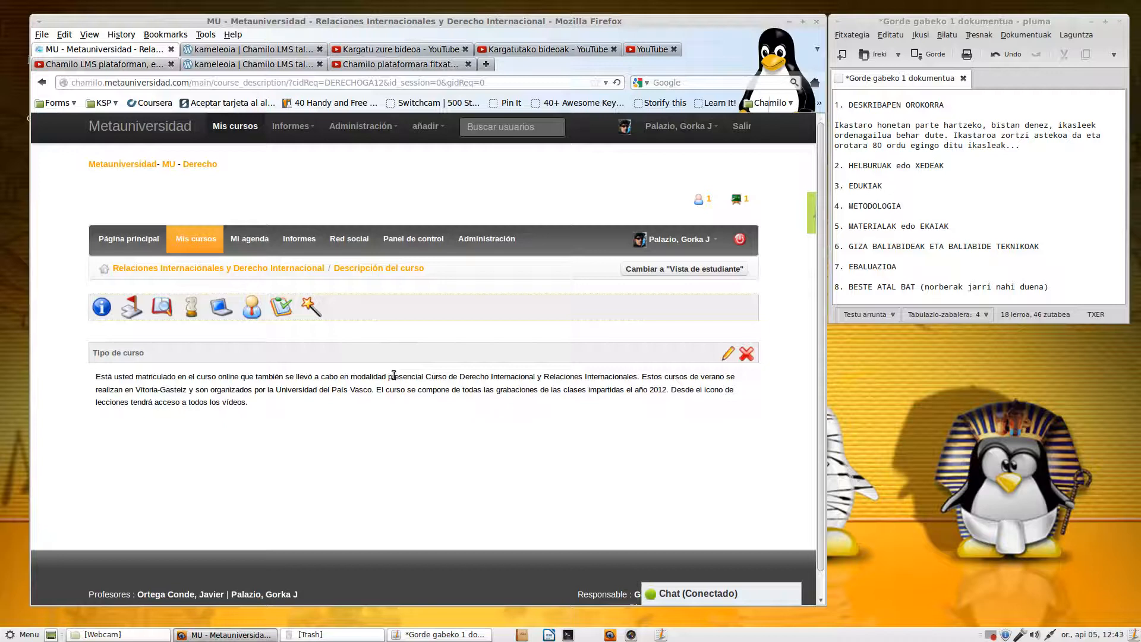
- In the Pluma notes, copy the paragraph under "DESKRIBAPEN OROKORRA" and minimise the text editor
left_click_drag(1045, 21, 563, 181)
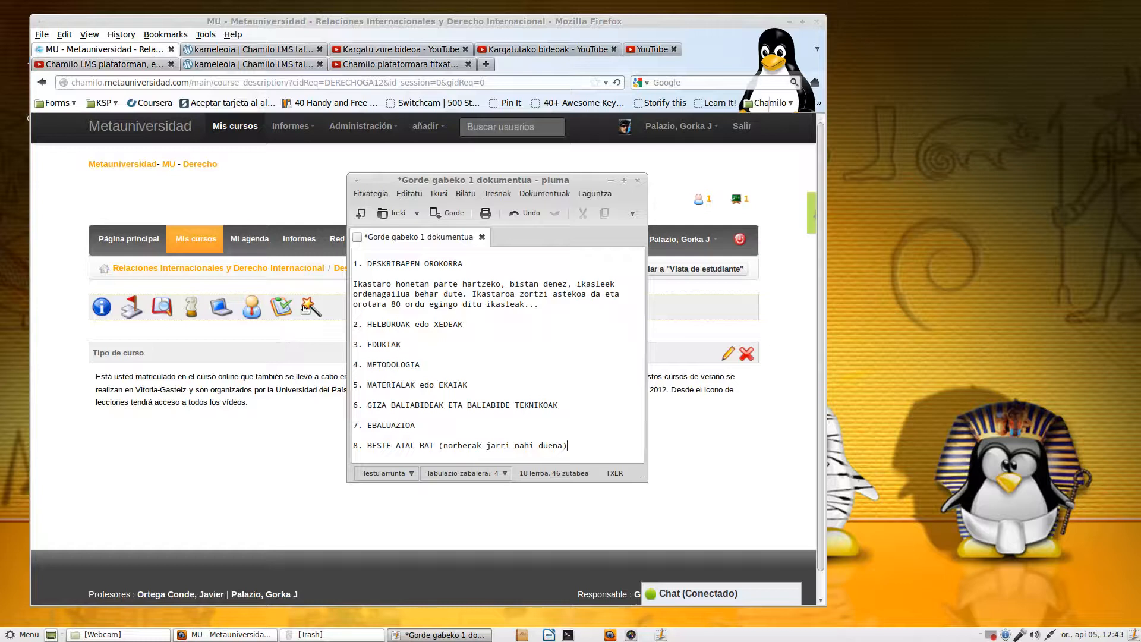
mouse_move(567, 180)
left_mouse_down()
mouse_move(733, 165)
mouse_move(570, 169)
left_mouse_up()
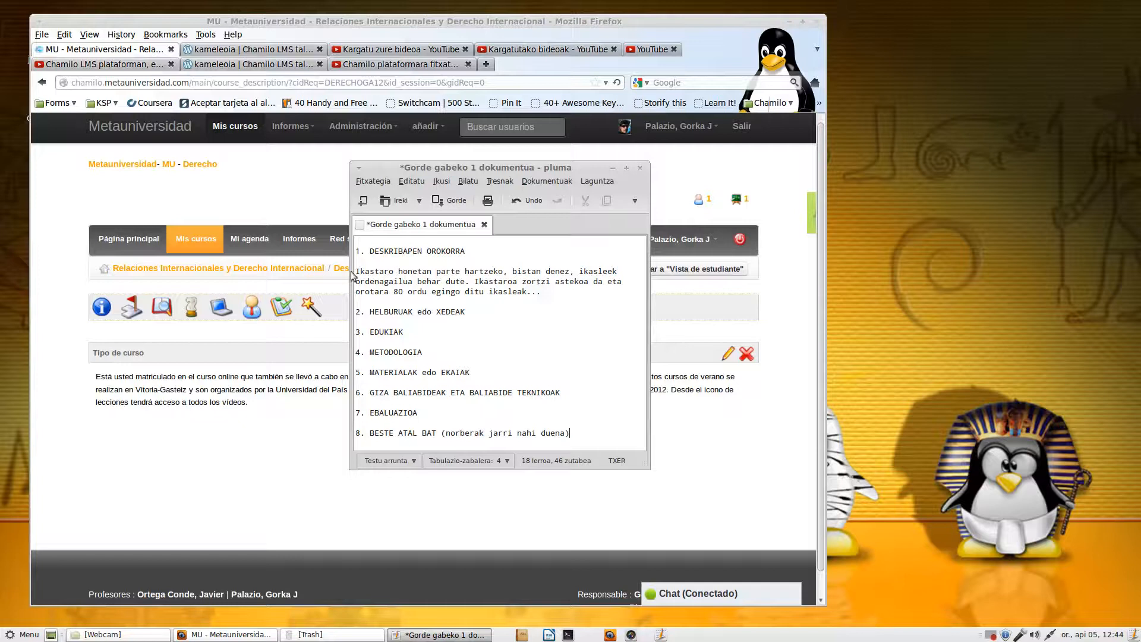
left_click_drag(356, 272, 557, 293)
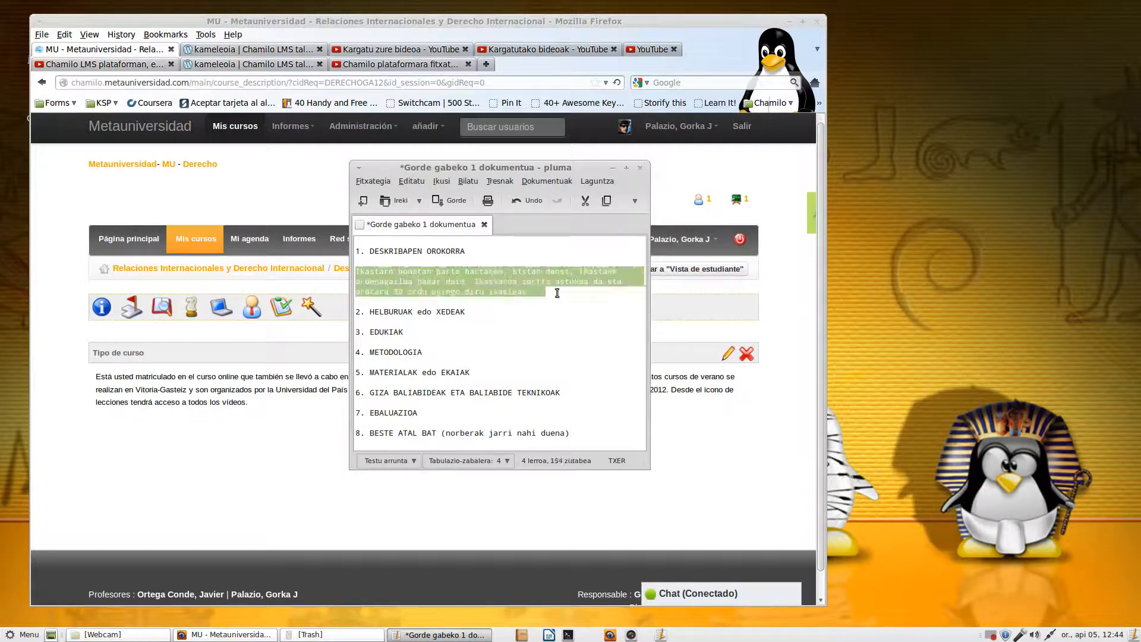
right_click(410, 278)
left_click(454, 327)
left_click(615, 168)
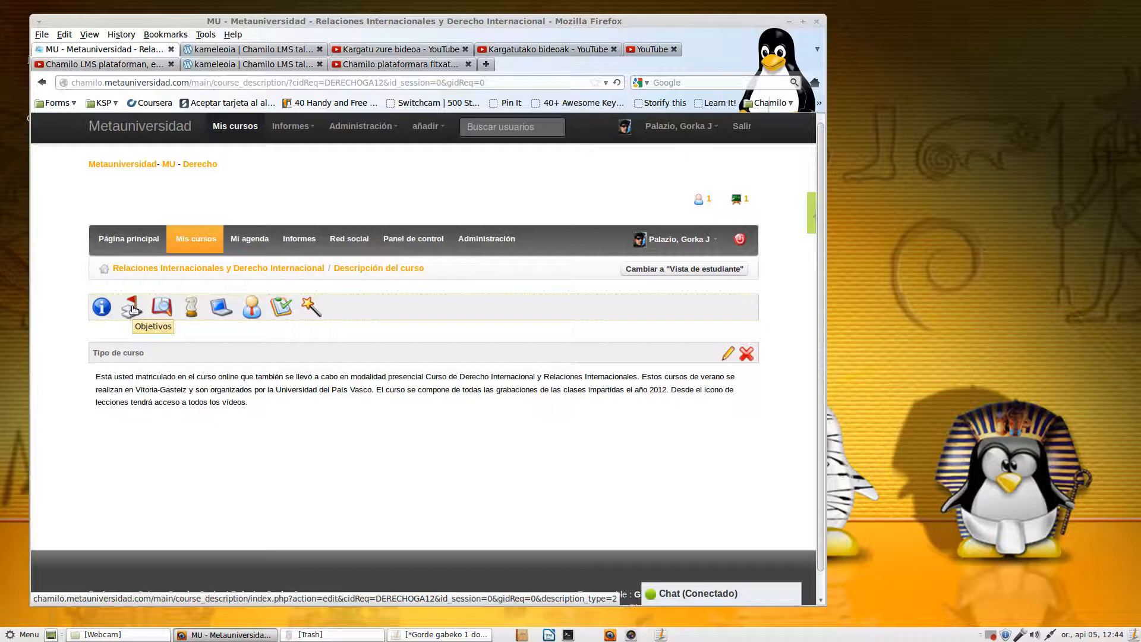
- Start a "Descripción general" section in the course description and title it "Deskribapen orokorra"
left_click(100, 308)
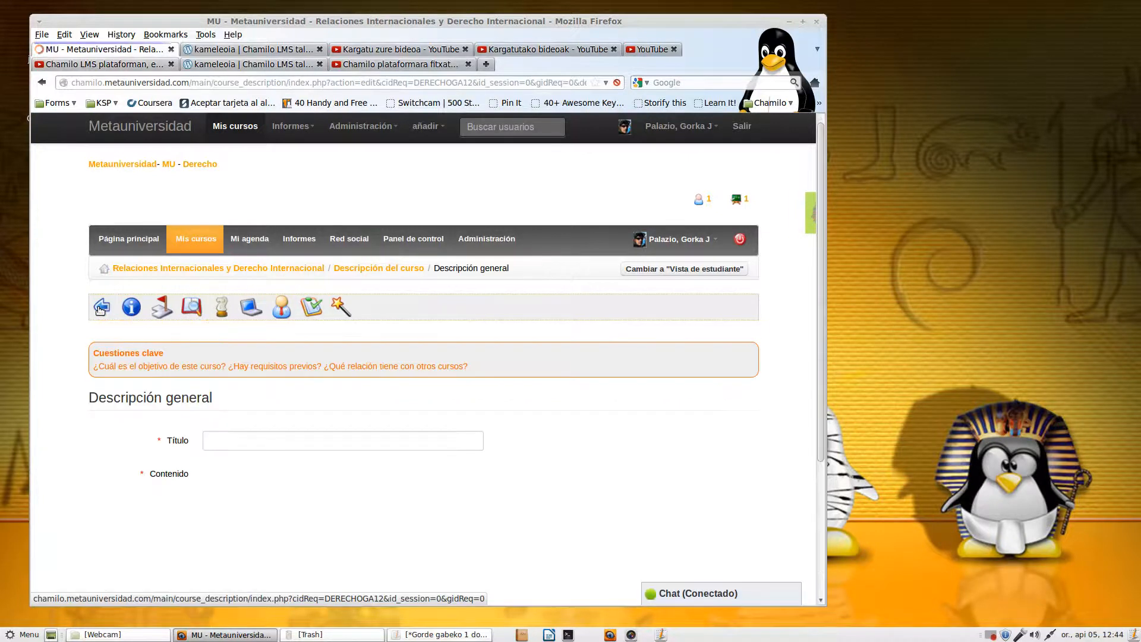
scroll(264, 441, "down", 1)
scroll(265, 441, "down", 3)
left_click(249, 327)
type("Deskr")
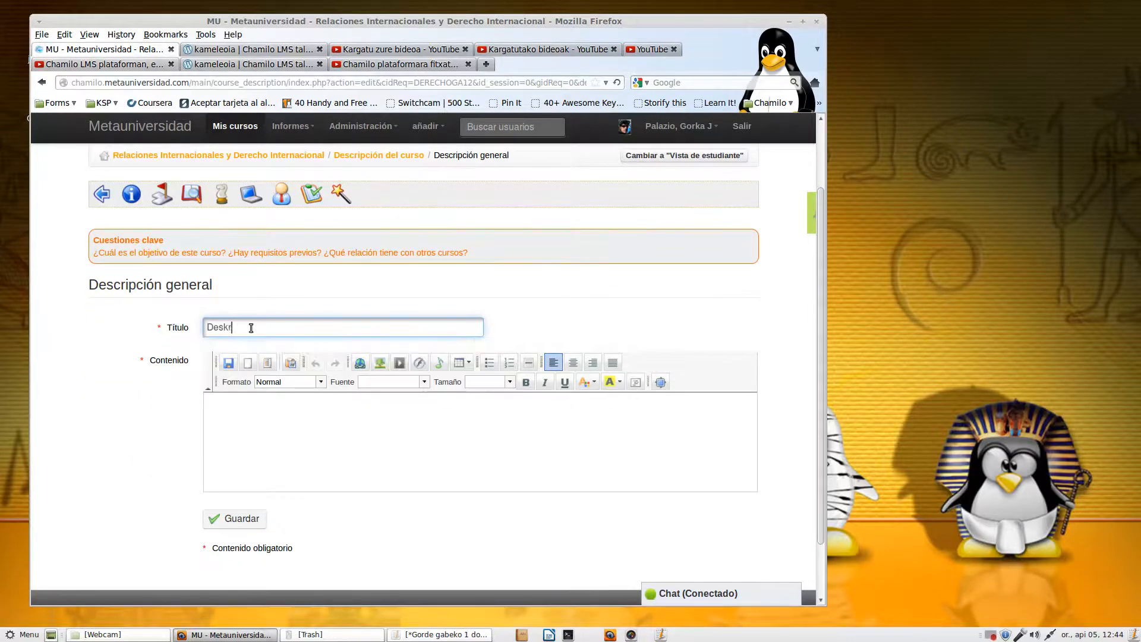
type("ibapen orokorra")
- Paste the copied paragraph as the content of the general description and save the section
left_click(295, 416)
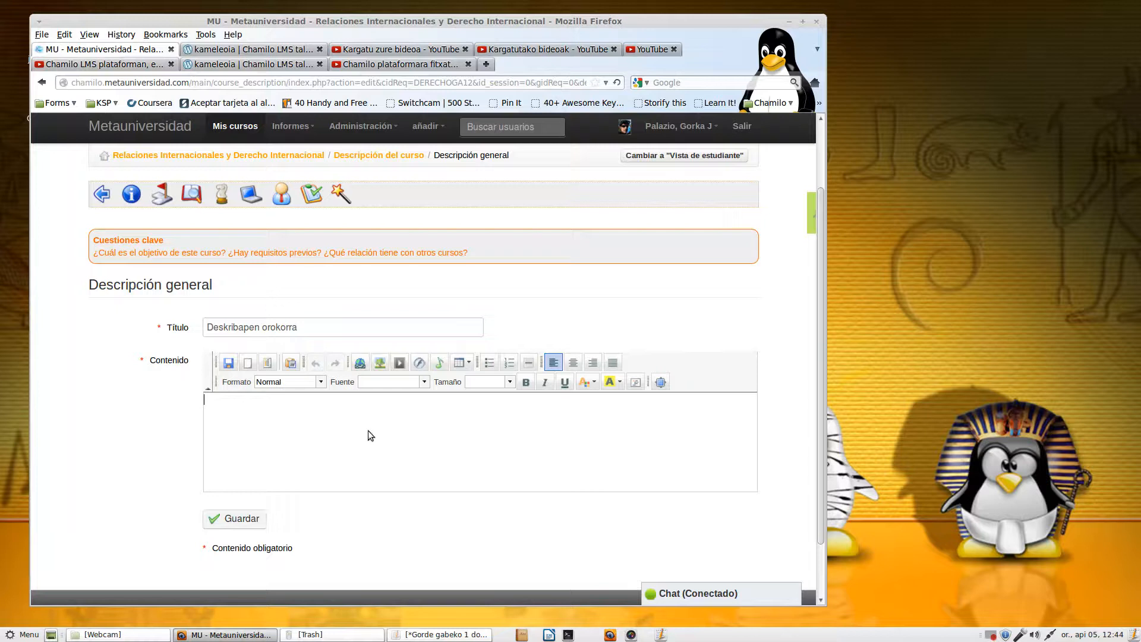
right_click(318, 410)
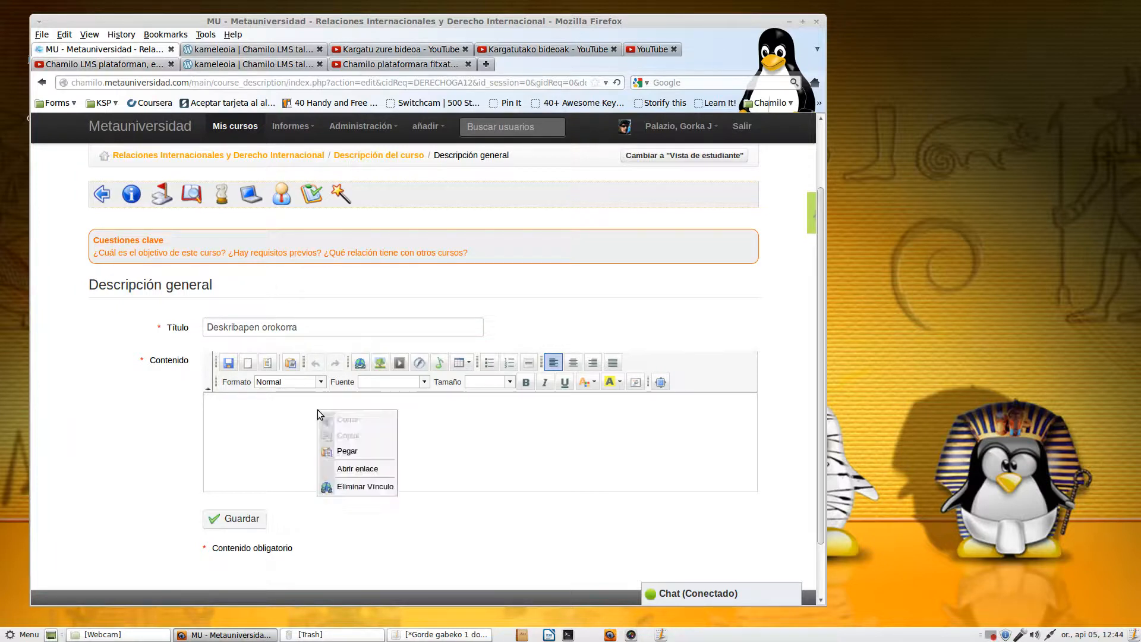
left_click(354, 452)
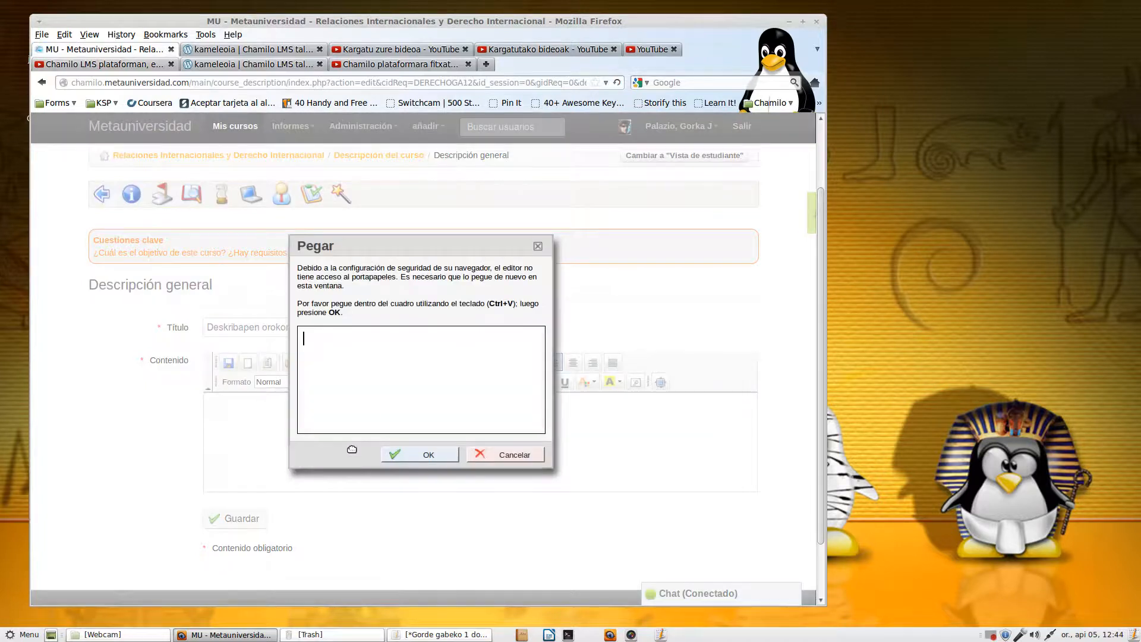
right_click(329, 343)
left_click(364, 390)
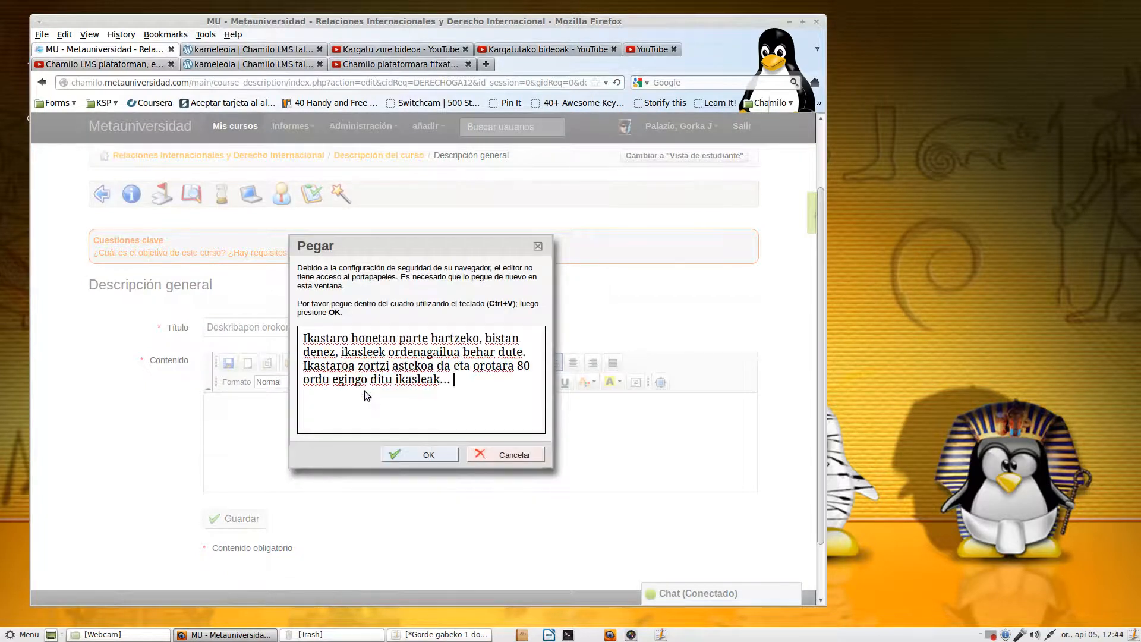
left_click(426, 458)
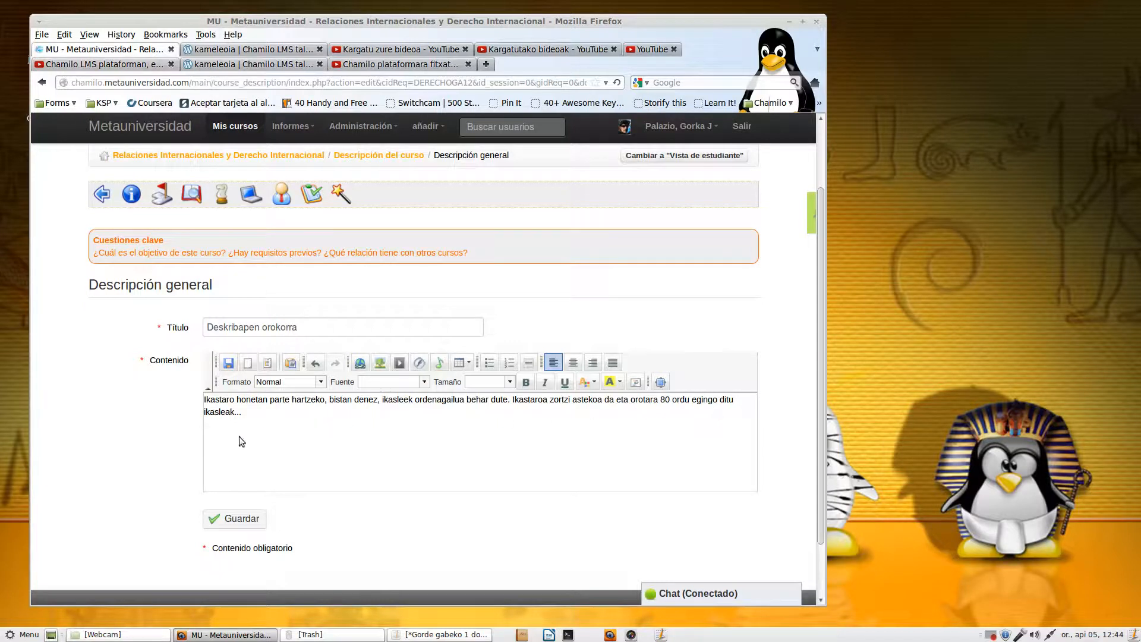
left_click(247, 521)
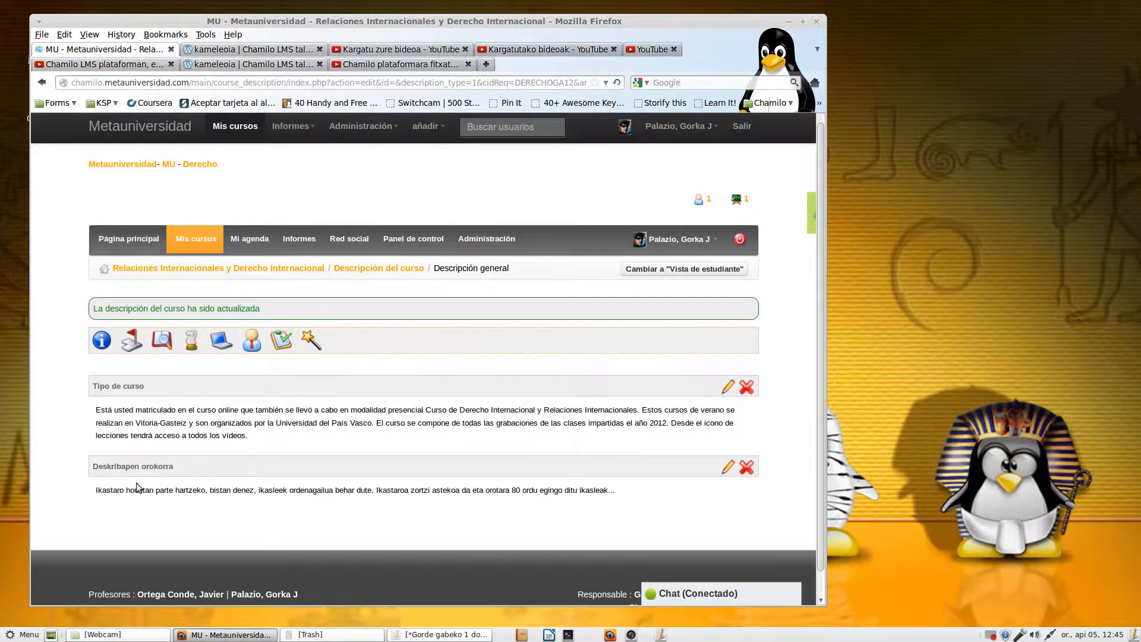
- Start an "Objetivos" section in the course description and title it "Helburuak"
scroll(619, 482, "down", 1)
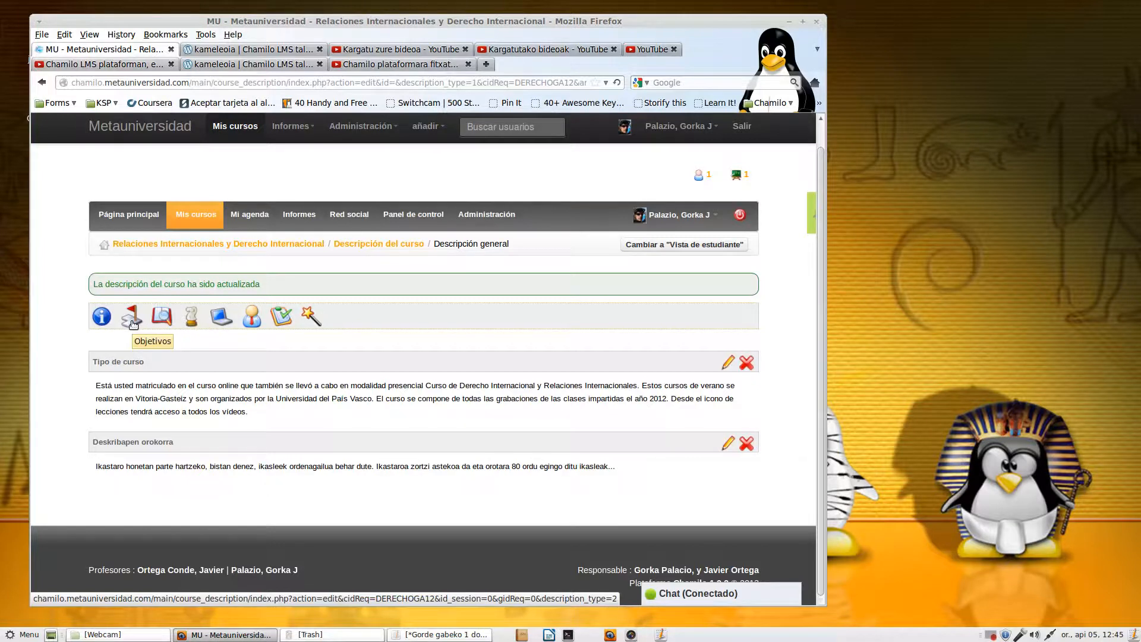
left_click(133, 322)
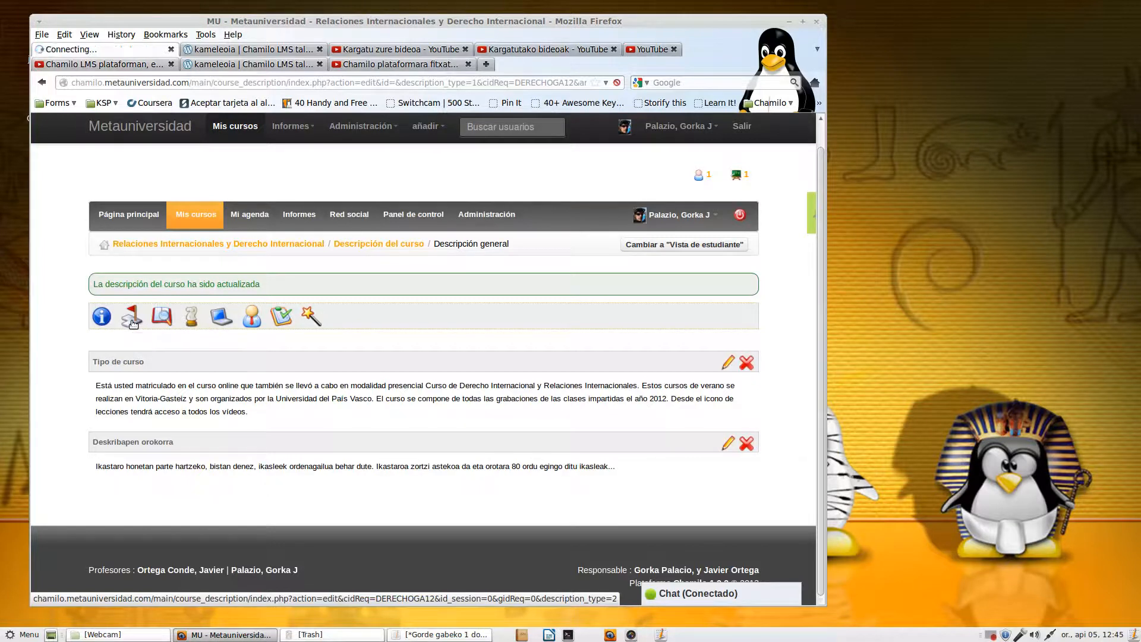
left_click(262, 444)
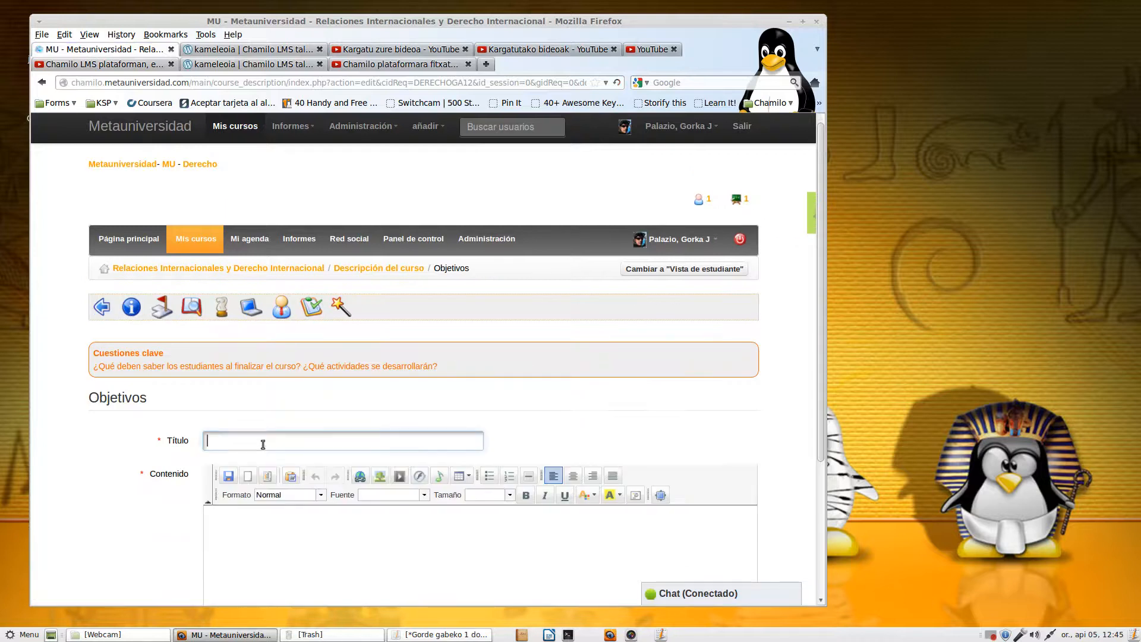
type("Helb")
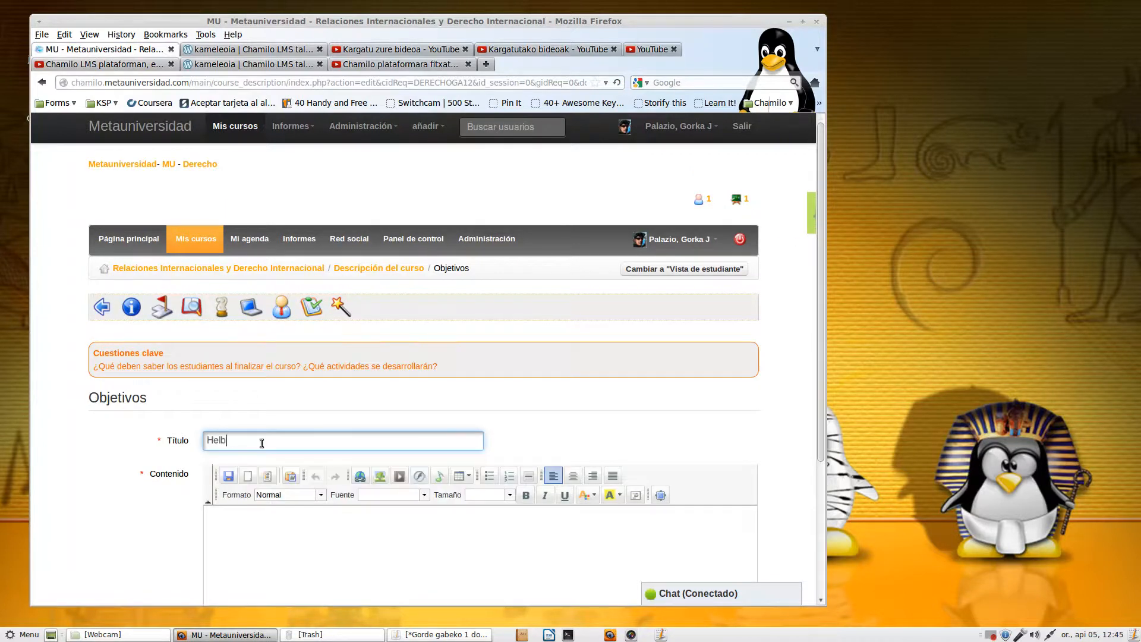
type("uruak")
left_click(250, 527)
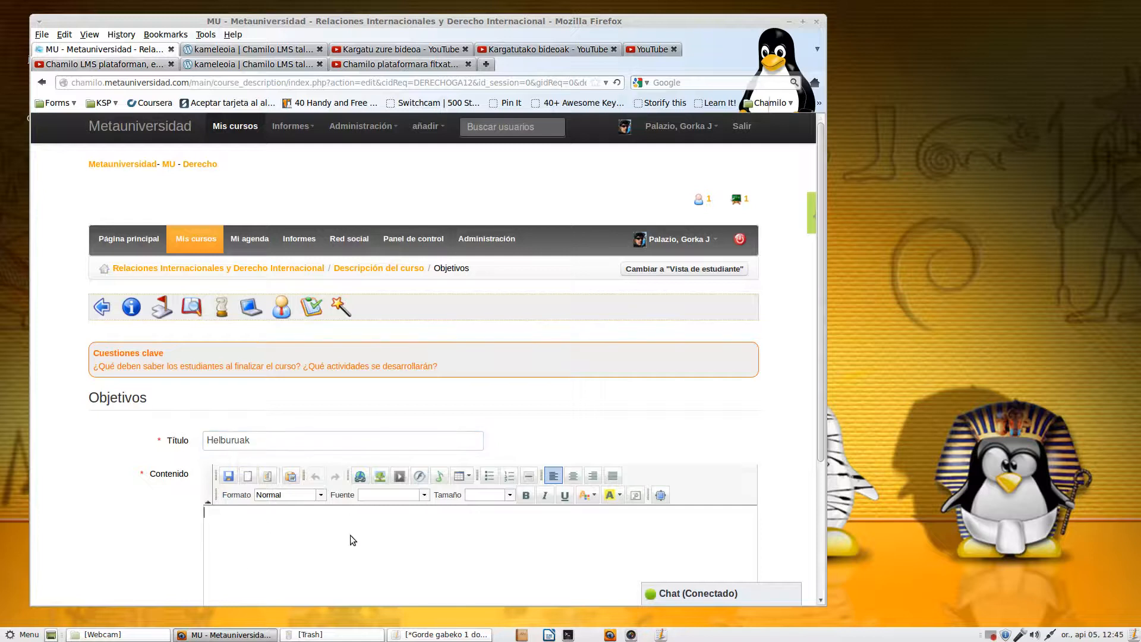
- Enter "Ikastaro honek honako helburuak ditu: ...." as the content of the objectives section and save it
scroll(802, 444, "down", 5)
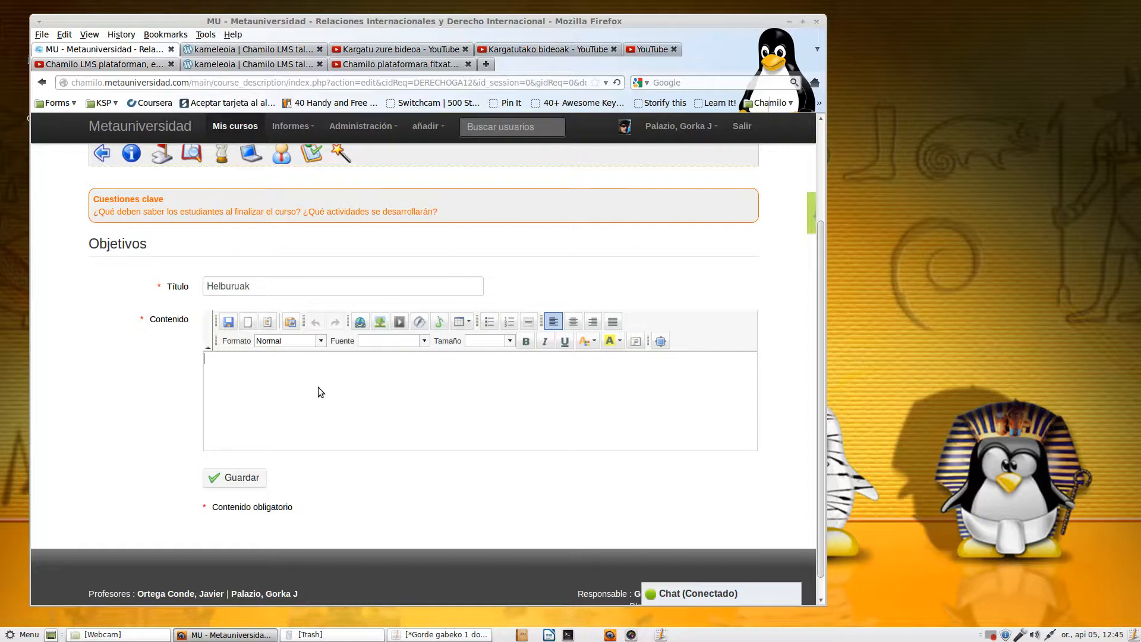
left_click(319, 387)
type("Ikastaro honek honako hel")
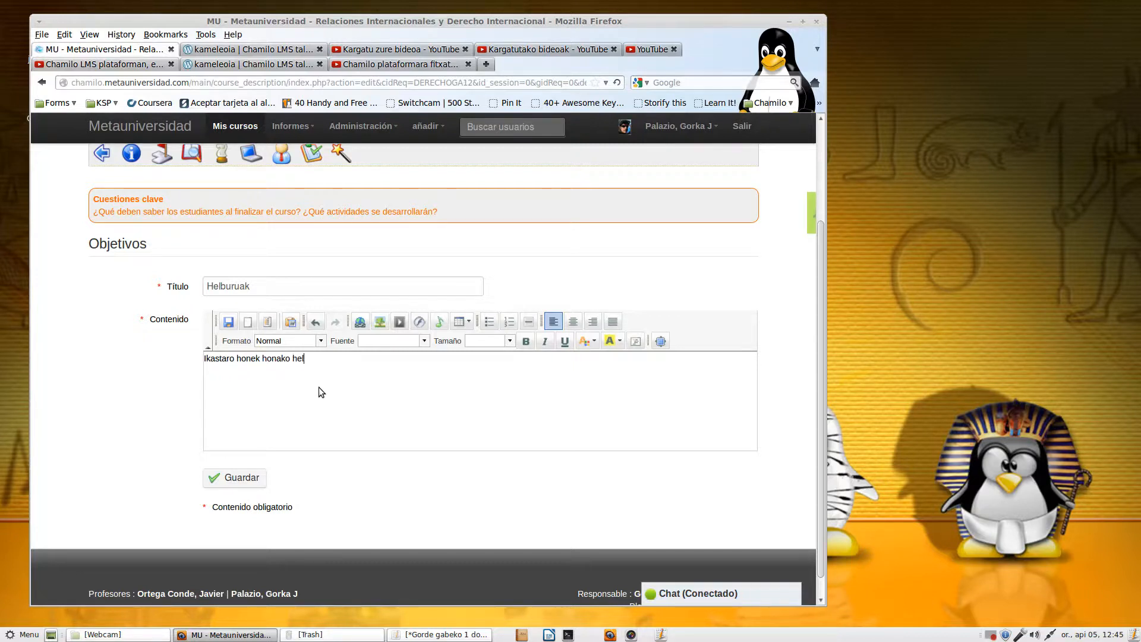
type("buruak dir")
type("u")
type(" ....")
left_click(228, 478)
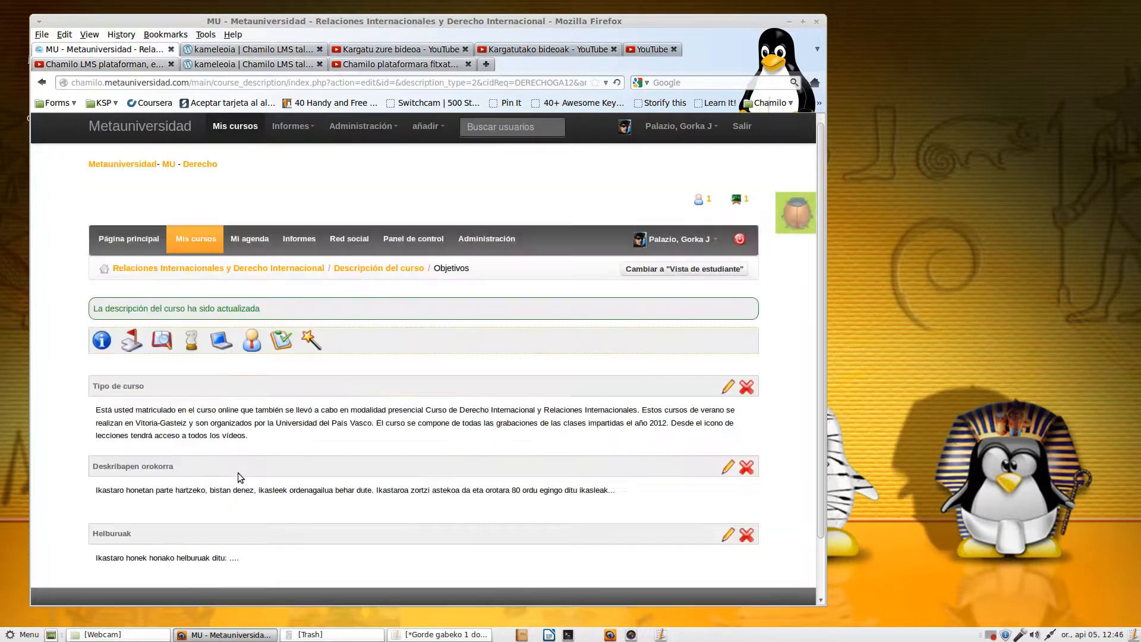
- Delete the "Helburuak" section from the course description and confirm the deletion
scroll(179, 483, "down", 2)
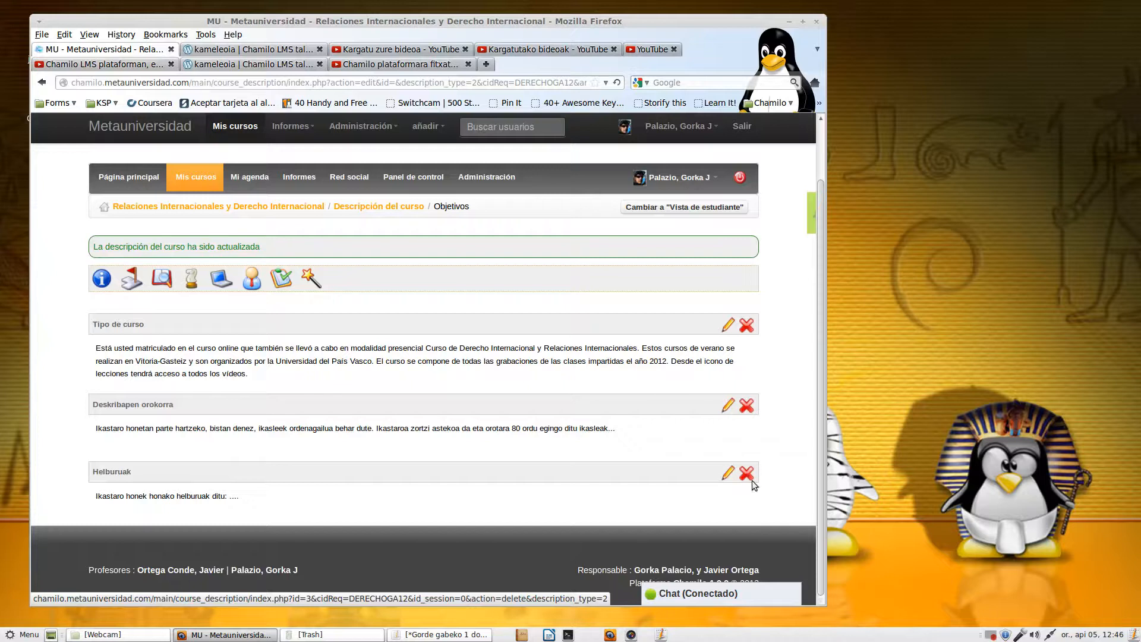
left_click(747, 473)
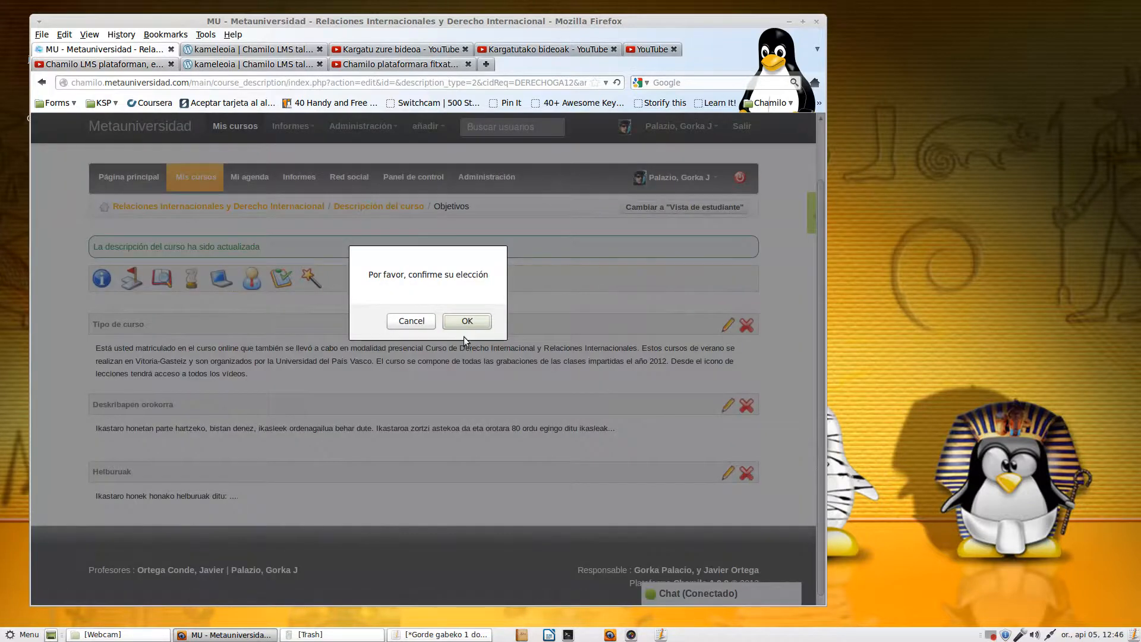
left_click(482, 321)
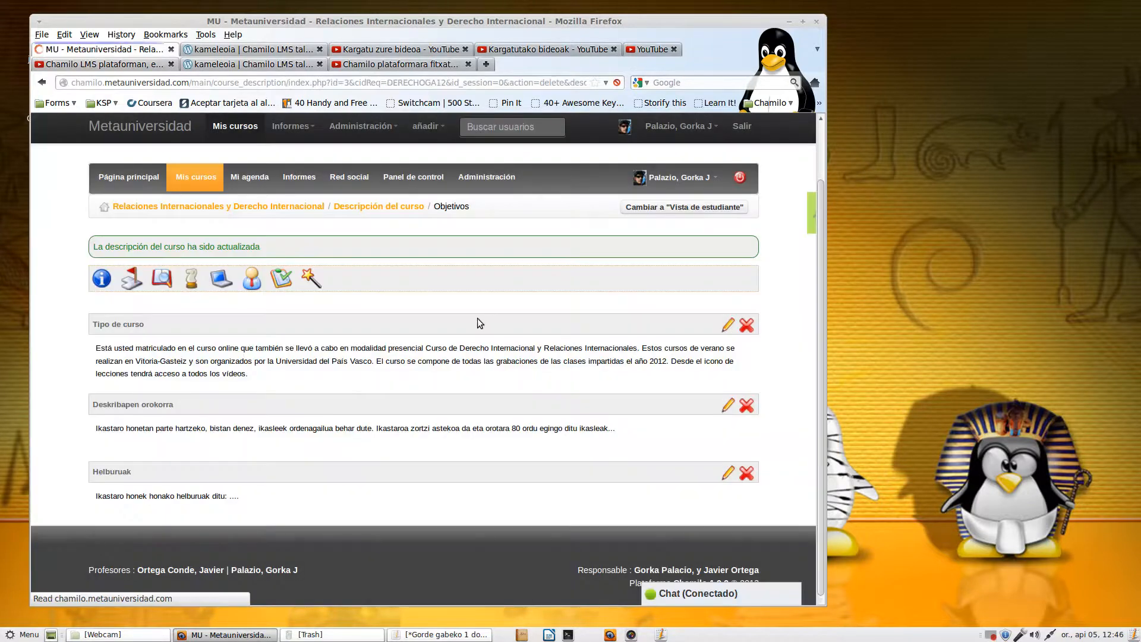
- Restore the Pluma notes and place their window beside the browser, returning to the course description
left_click(432, 637)
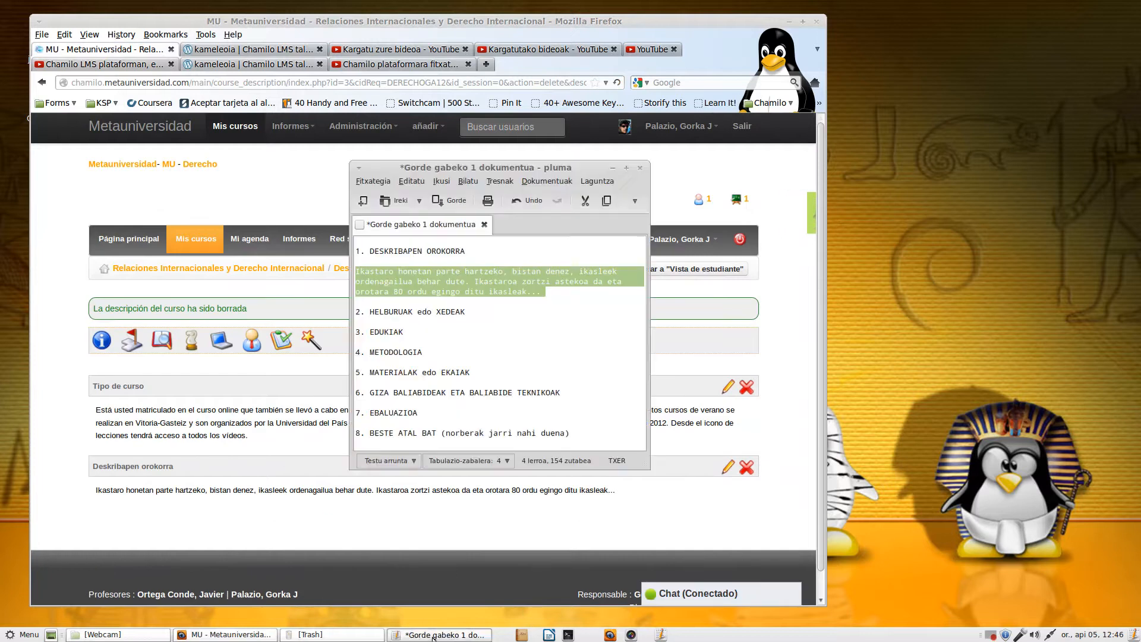
left_click_drag(483, 159, 972, 19)
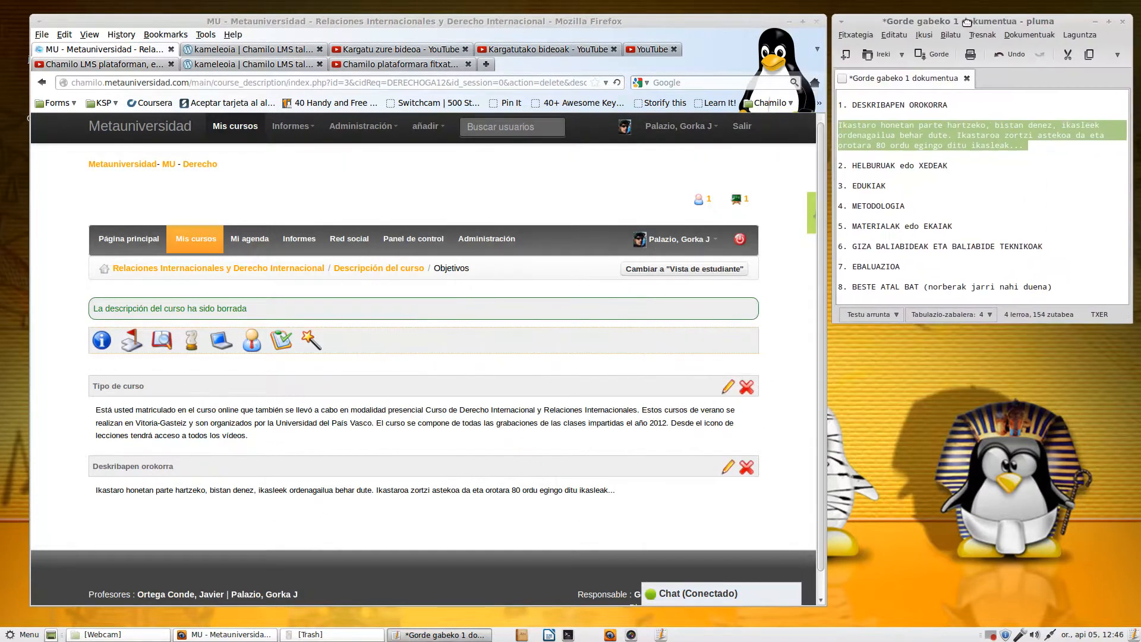
left_click(783, 454)
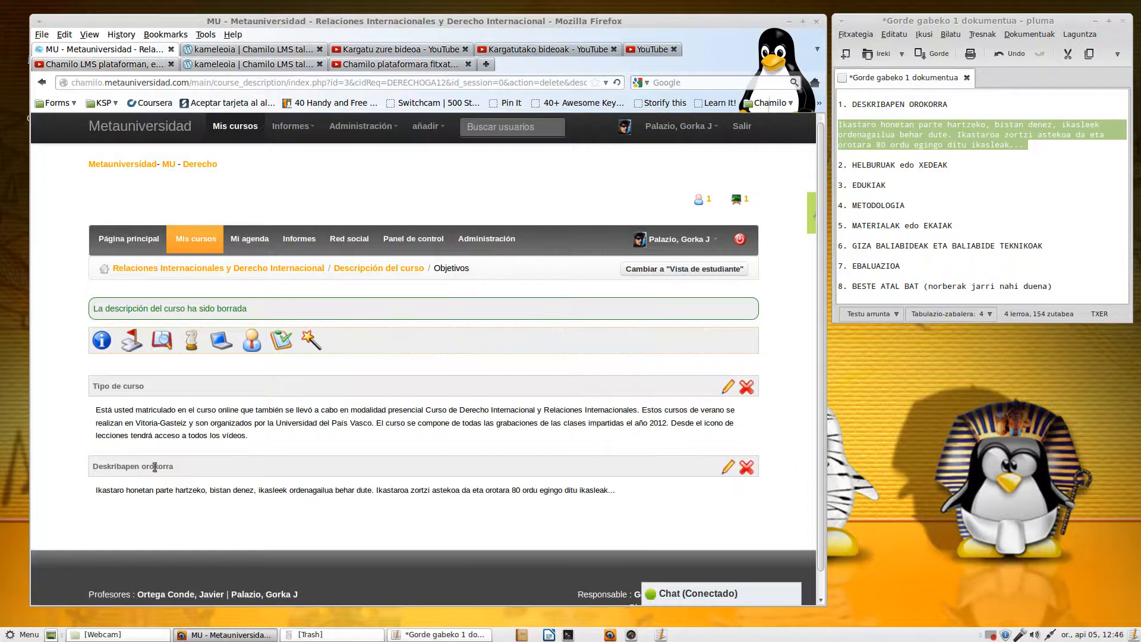
- Open the "Deskribapen orokorra" section for editing, review its form, and return to the course description list
left_click(729, 467)
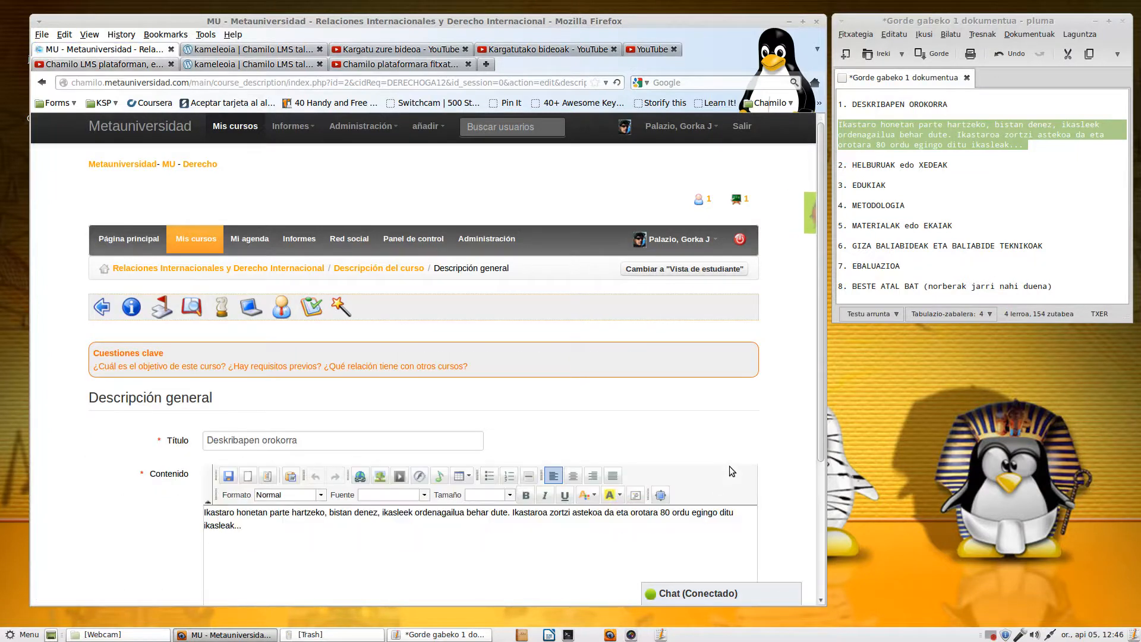
scroll(529, 448, "down", 3)
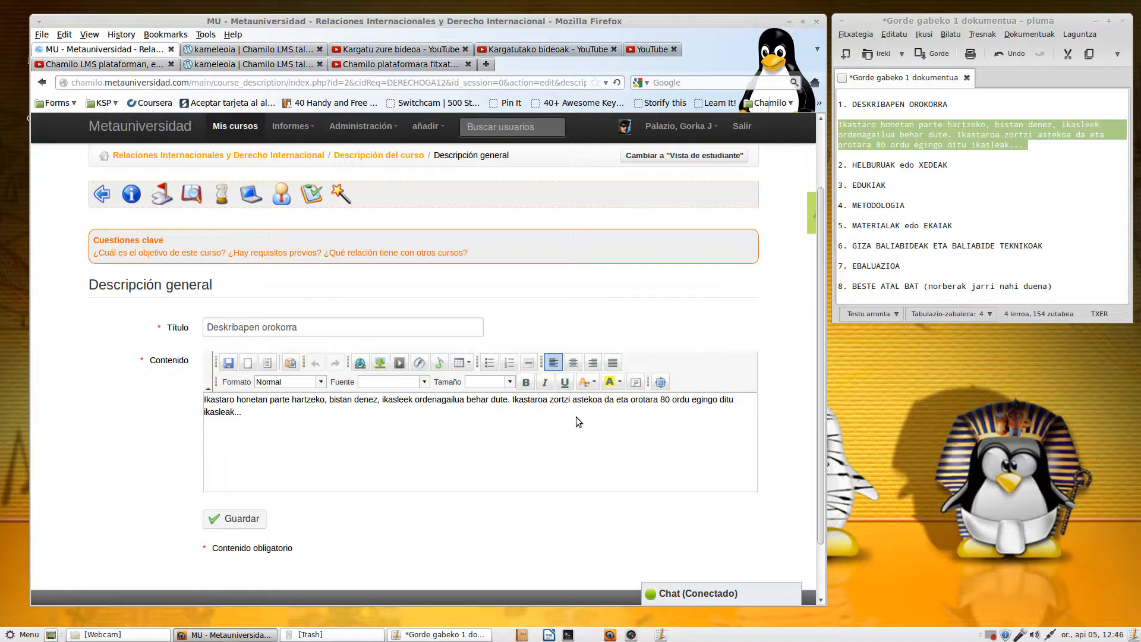
scroll(669, 442, "up", 3)
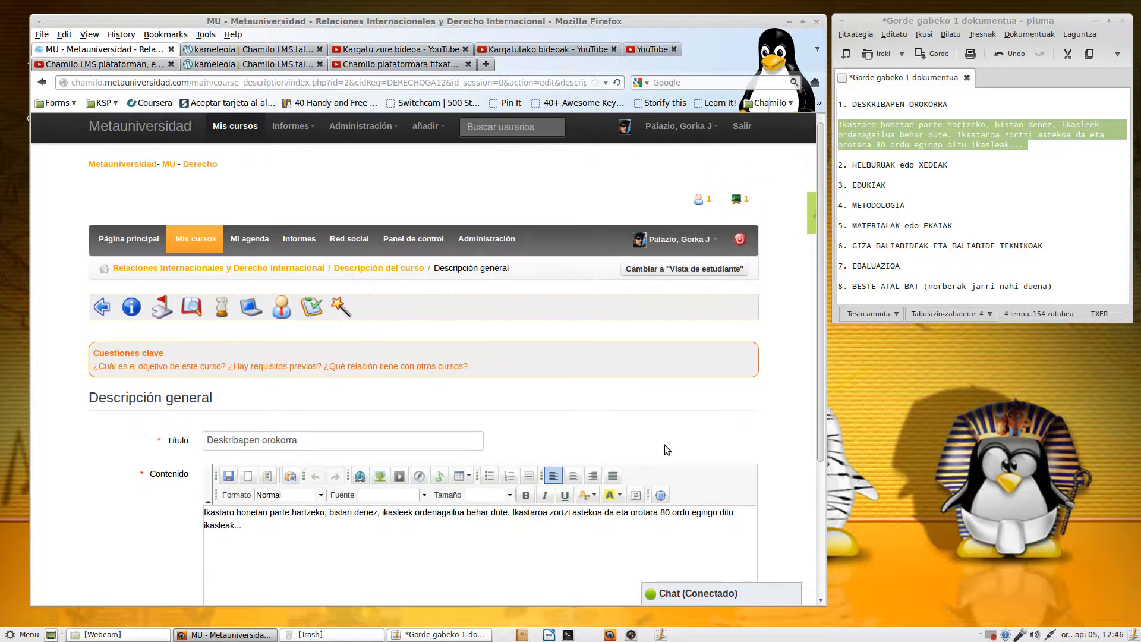
left_click(409, 267)
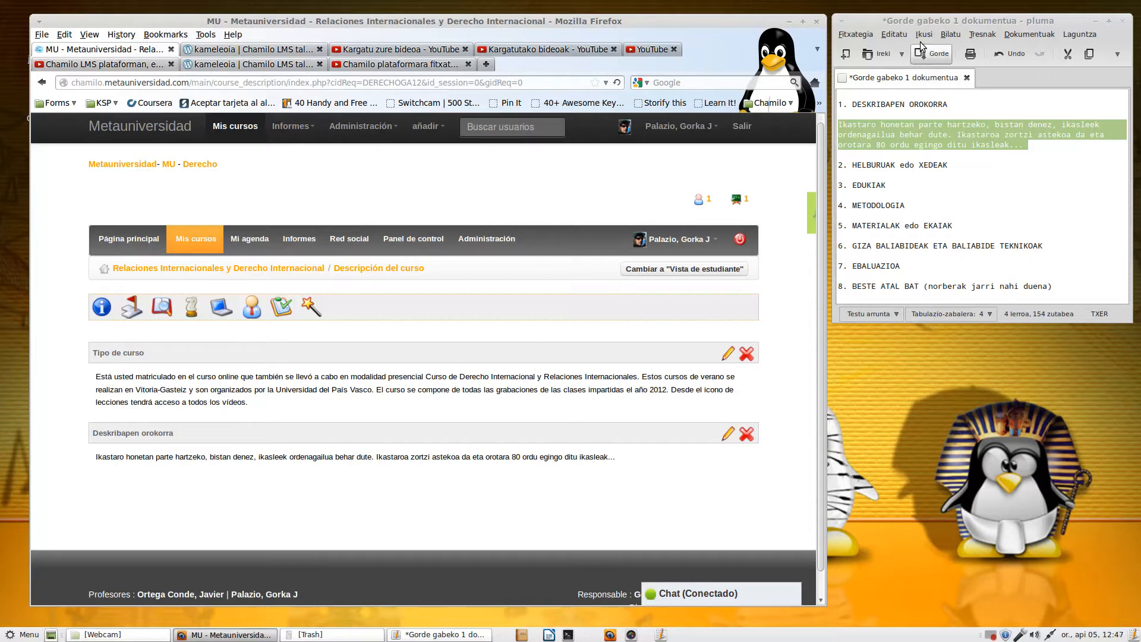
- Review the section outline in the Pluma notes over the course description page, then minimise the text editor
left_click_drag(935, 20, 368, 95)
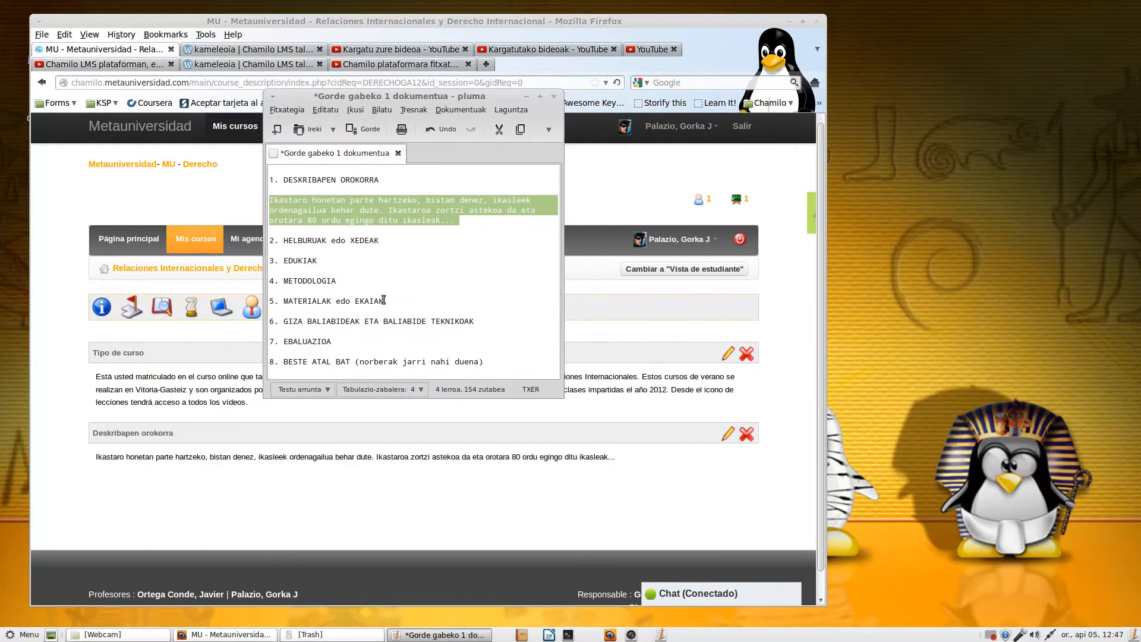
left_click(476, 362)
left_click_drag(476, 362, 271, 171)
left_click(512, 368)
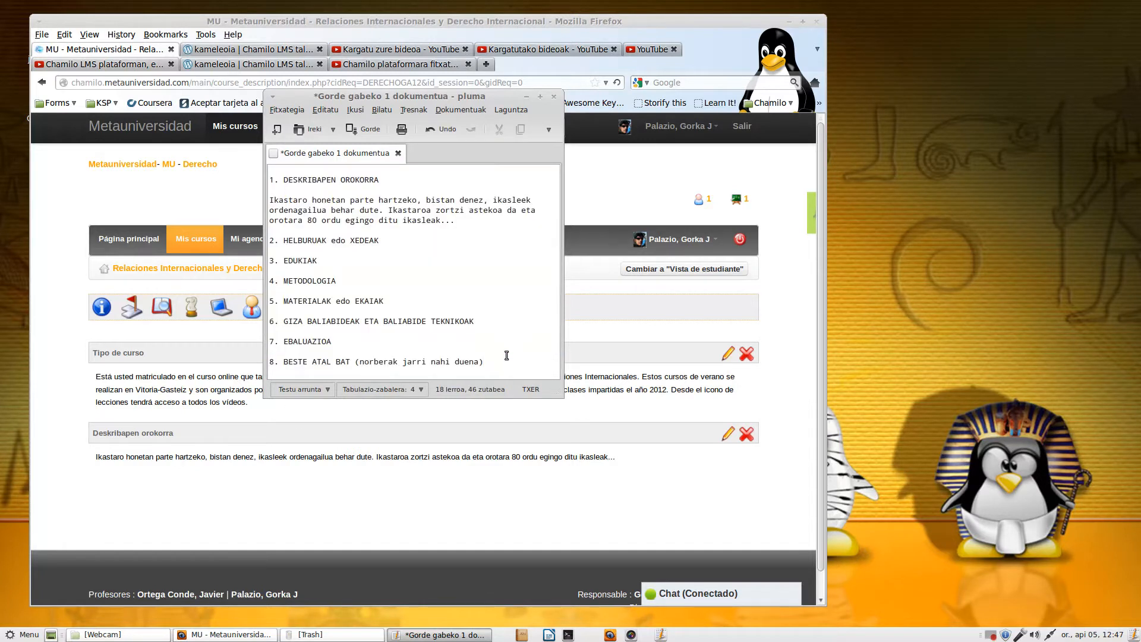
left_click(526, 95)
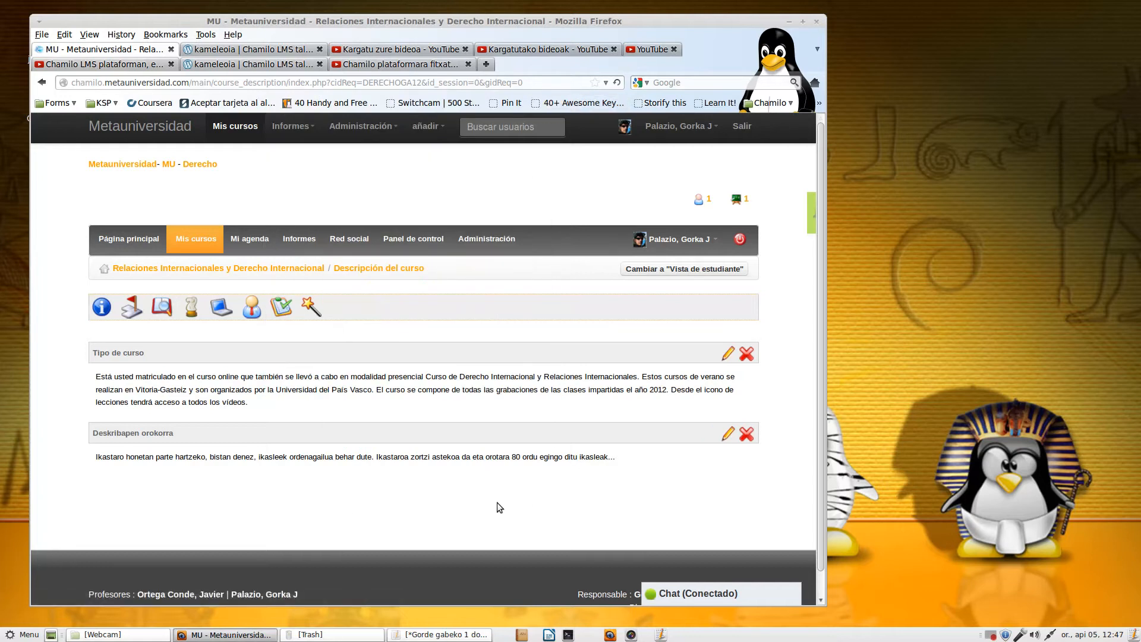